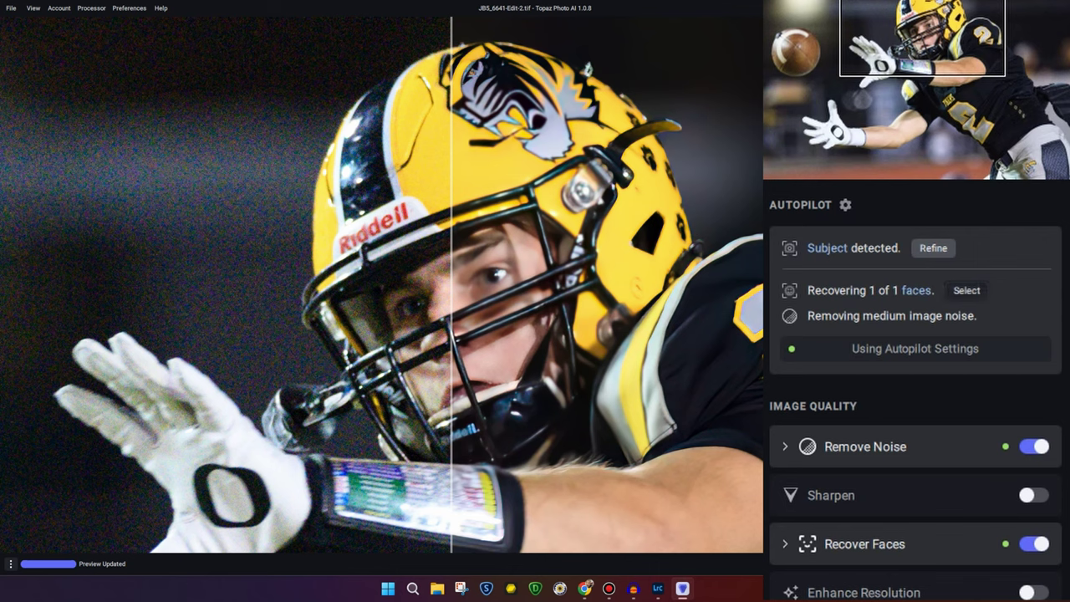
# - Compare the original and enhanced football photo across the helmet and glove, and toggle Recover Faces off
pyautogui.moveTo(967, 290)
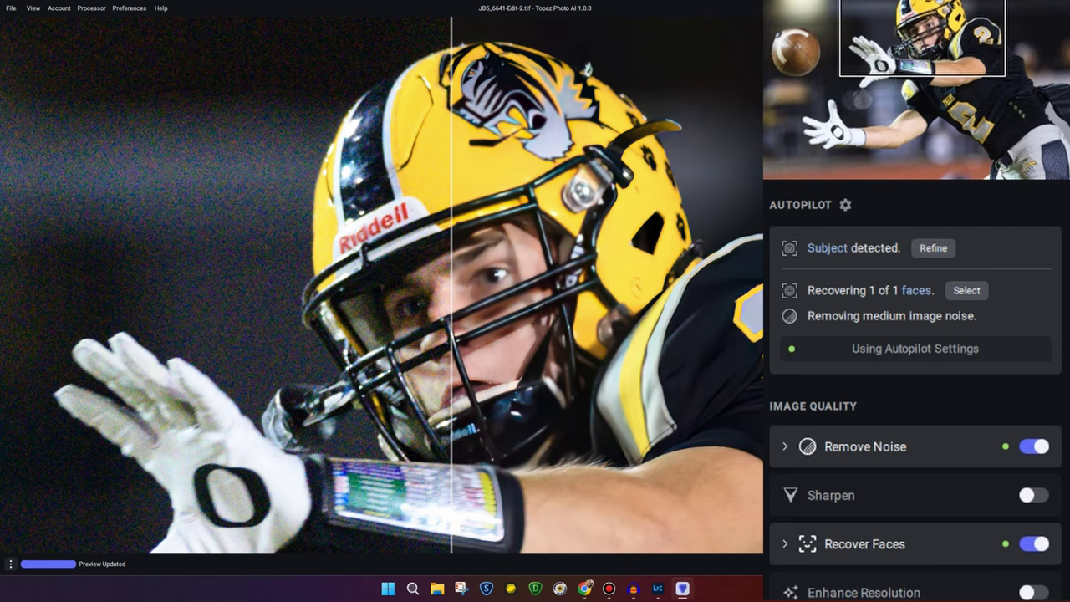
pyautogui.moveTo(451, 284); pyautogui.dragTo(144, 284)
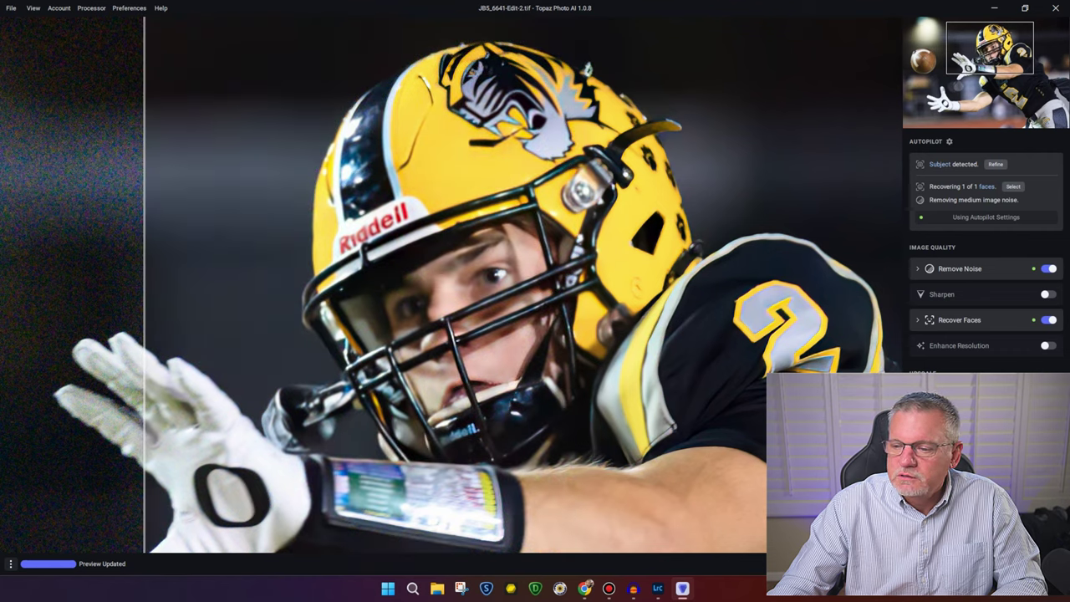
pyautogui.click(1048, 321)
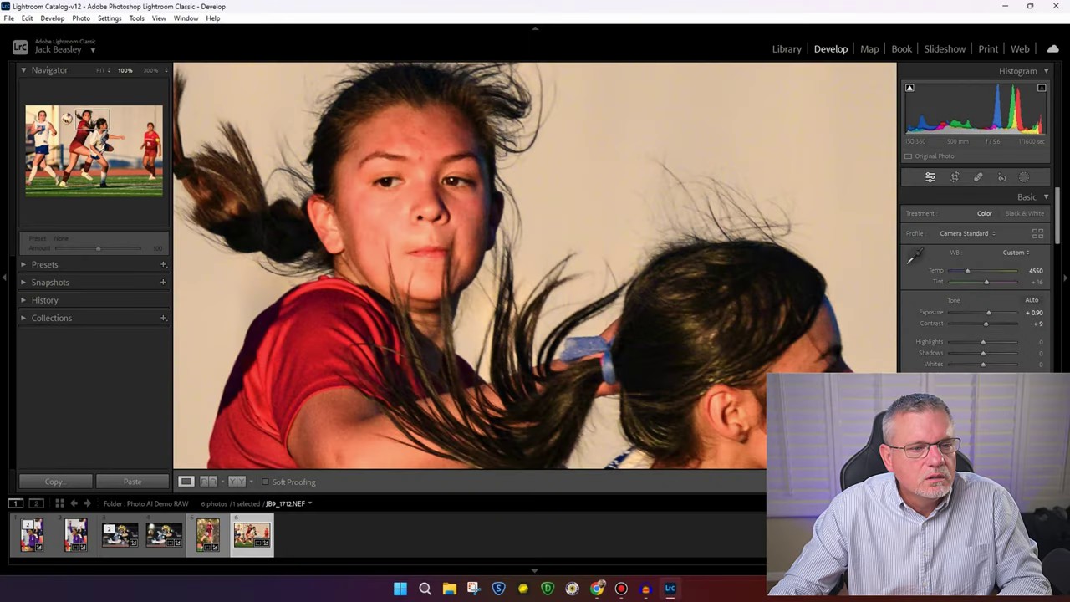
# - View the whole soccer photo JB9_1712.NEF and send it from Lightroom Classic to Topaz Photo AI for editing
pyautogui.click(101, 70)
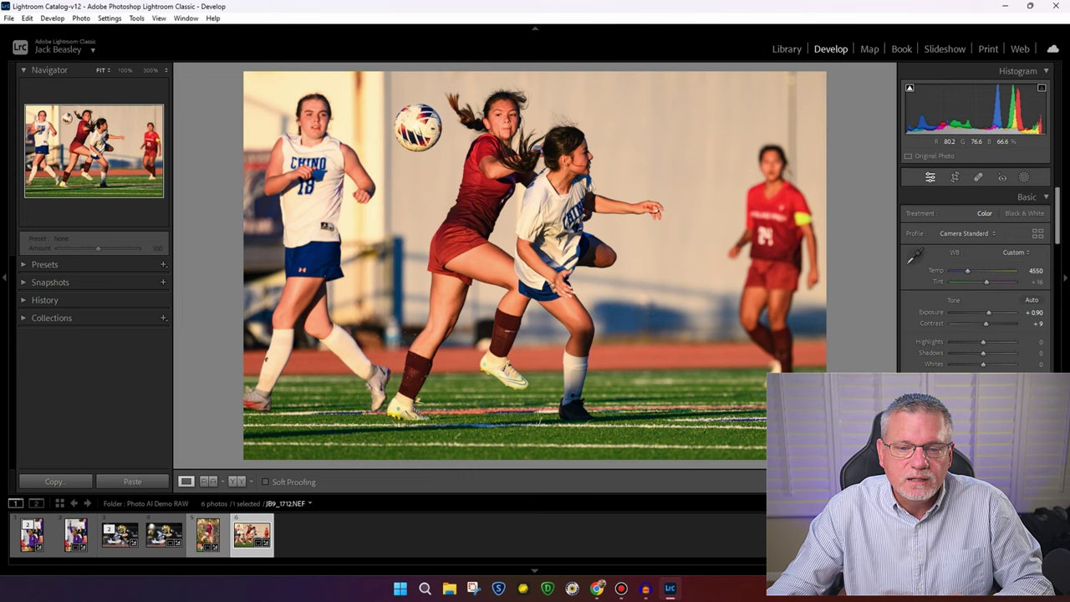
pyautogui.rightClick(586, 139)
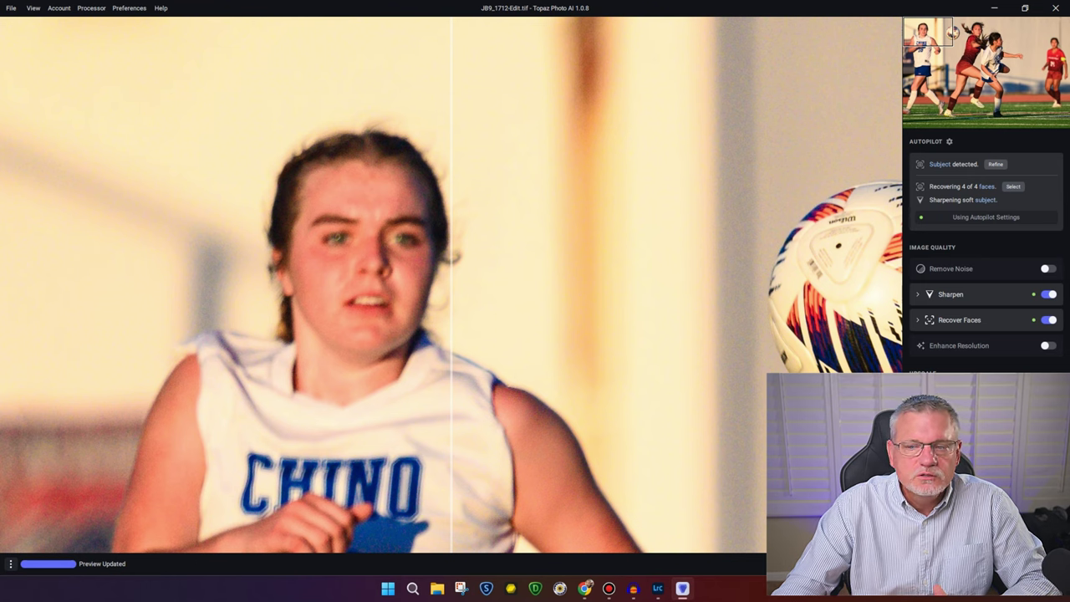
# - Examine the enhanced face, hair and jerseys of the two central soccer players against the original
pyautogui.click(980, 31)
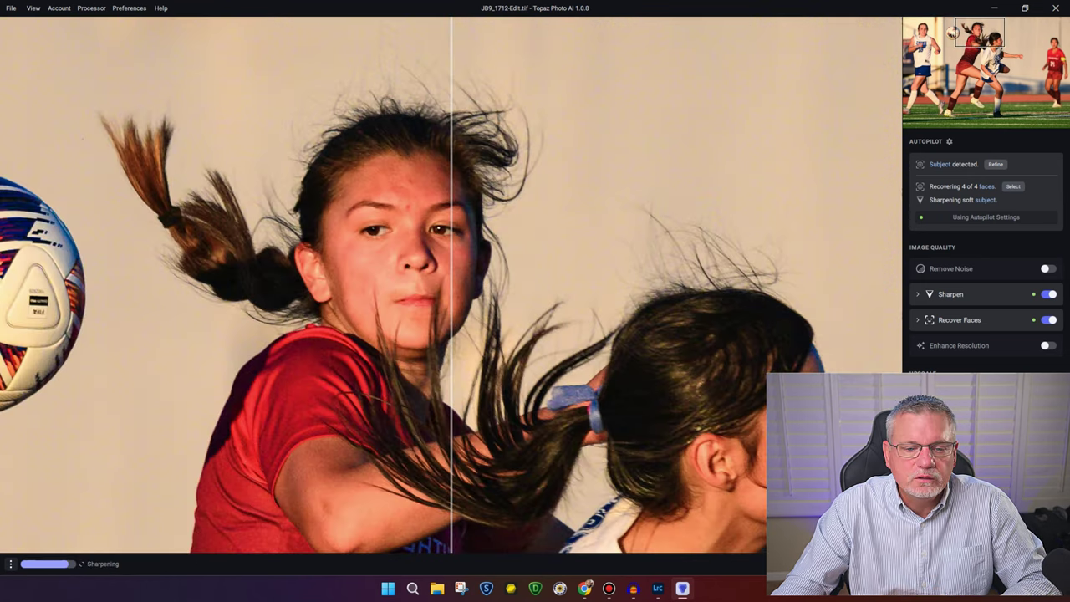
pyautogui.moveTo(452, 284); pyautogui.dragTo(52, 293)
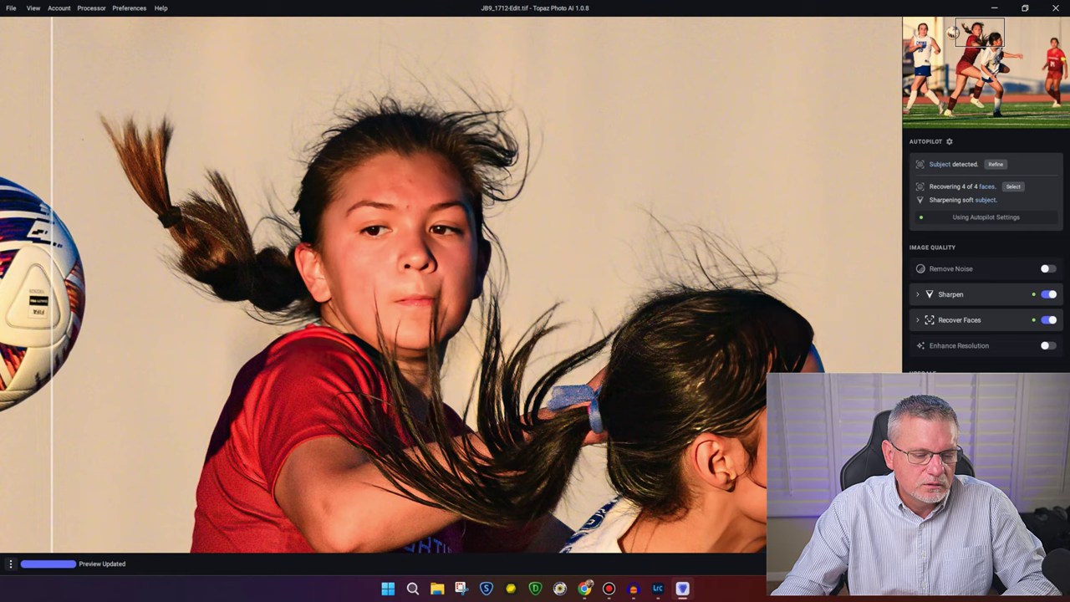
pyautogui.press('space')
pyautogui.moveTo(452, 284); pyautogui.dragTo(403, 184)
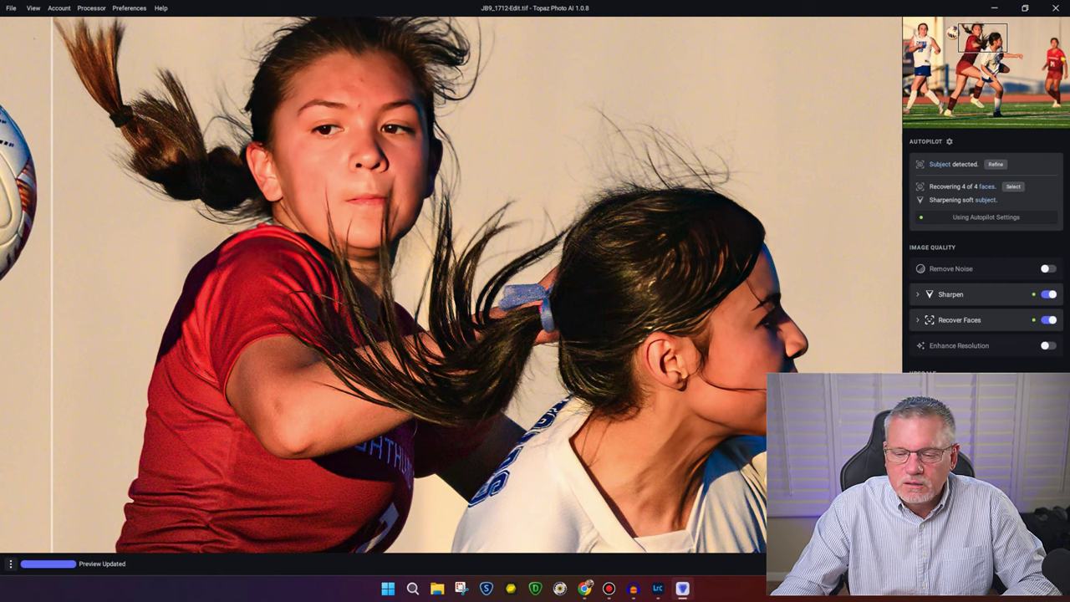
pyautogui.moveTo(452, 284); pyautogui.dragTo(448, 173)
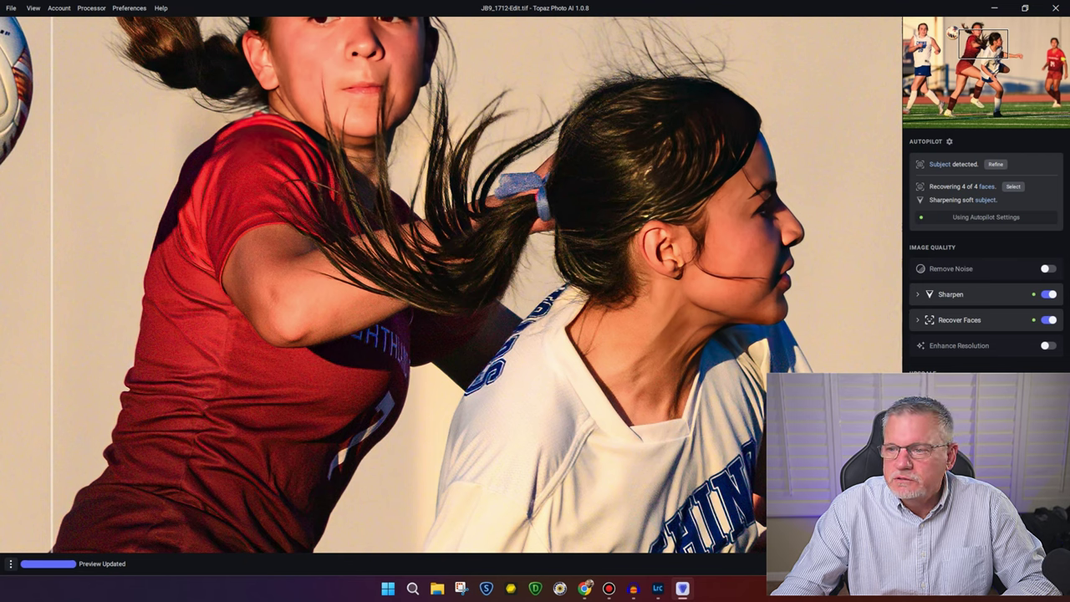
# - Examine the recovered faces of the white-jersey player near the ball and the blurred background player in red
pyautogui.click(923, 31)
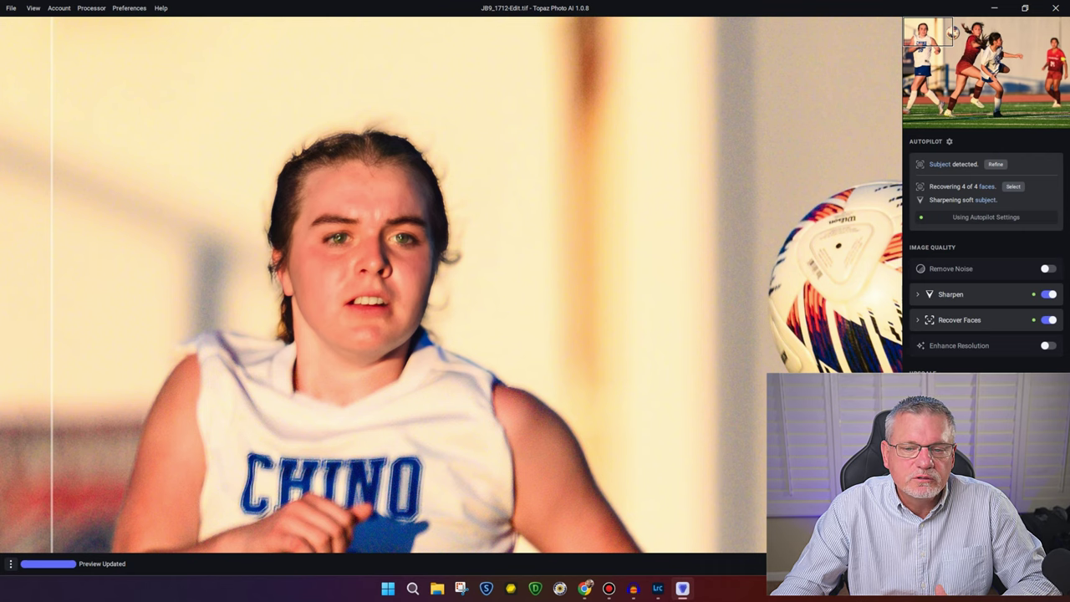
pyautogui.moveTo(953, 32); pyautogui.dragTo(954, 34)
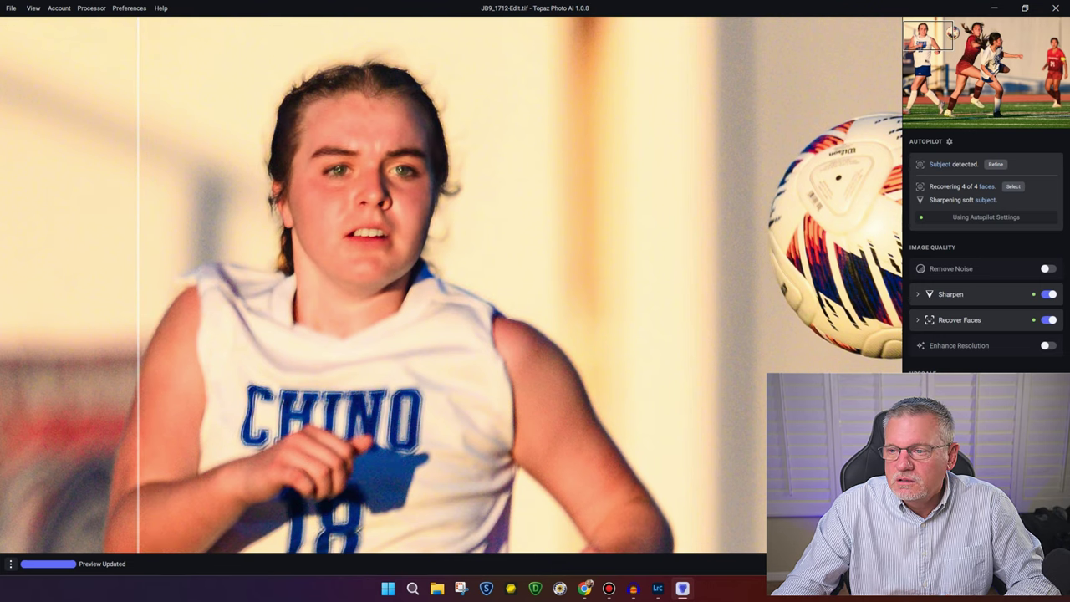
pyautogui.click(1044, 45)
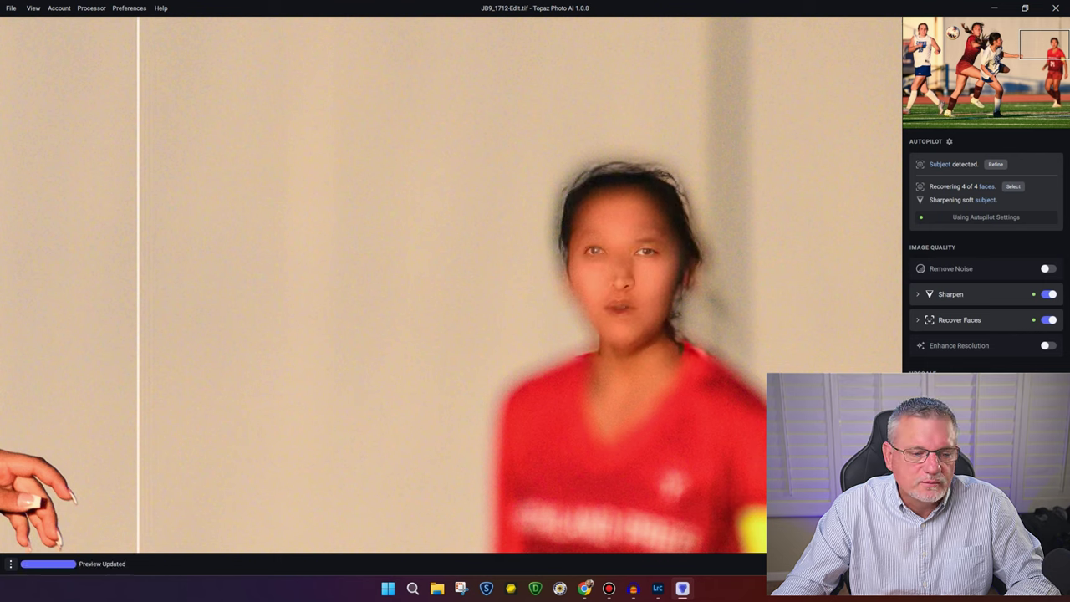
pyautogui.moveTo(138, 284); pyautogui.dragTo(428, 301)
pyautogui.moveTo(618, 301); pyautogui.dragTo(619, 269)
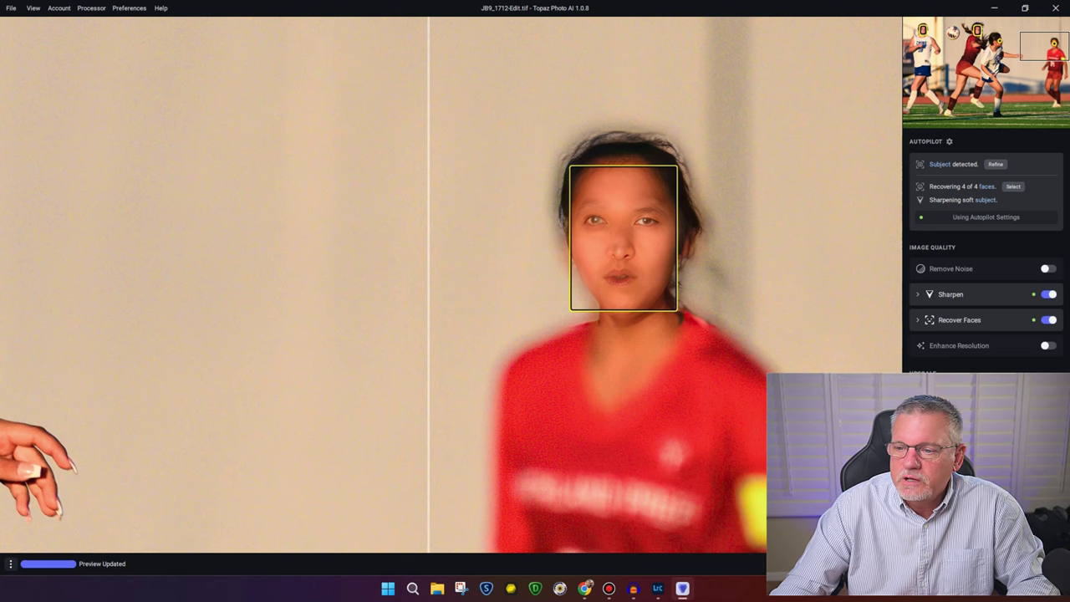
# - Limit face recovery to the central maroon-jersey player by deselecting all faces and selecting only hers
pyautogui.click(1012, 186)
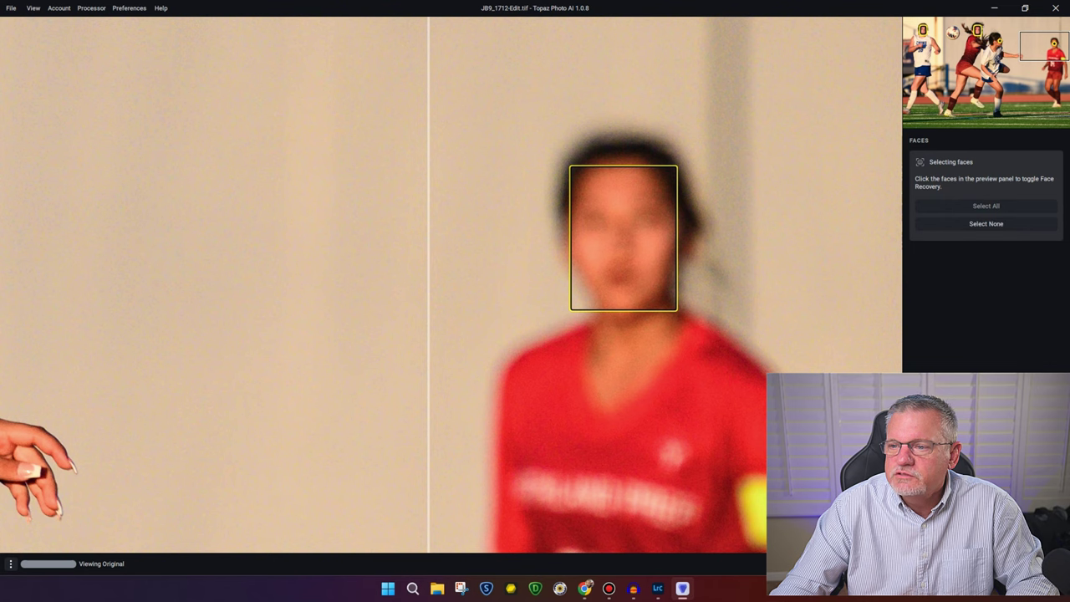
pyautogui.click(986, 223)
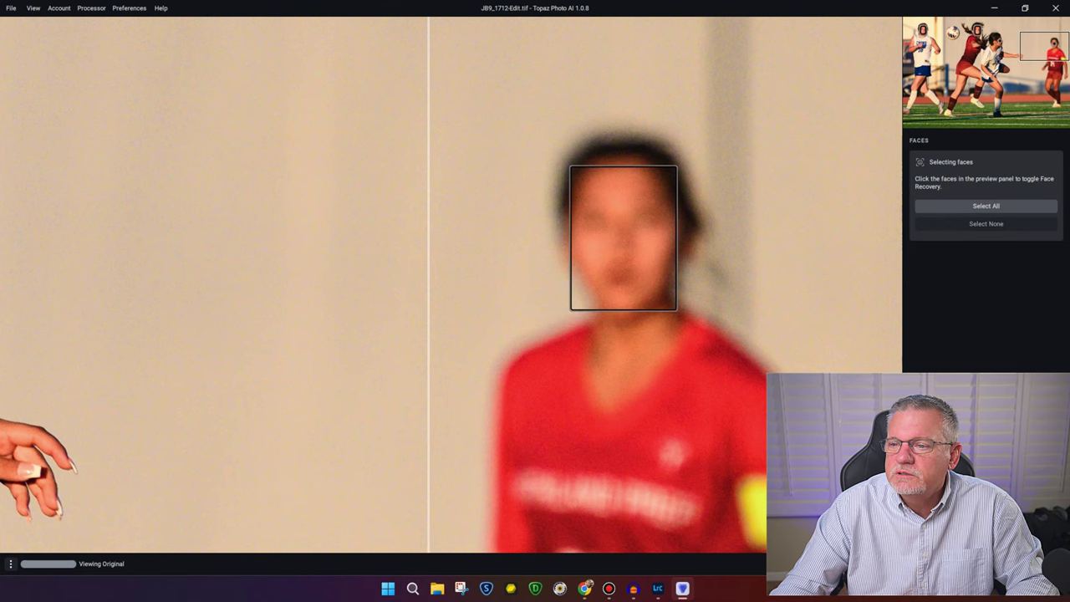
pyautogui.click(977, 31)
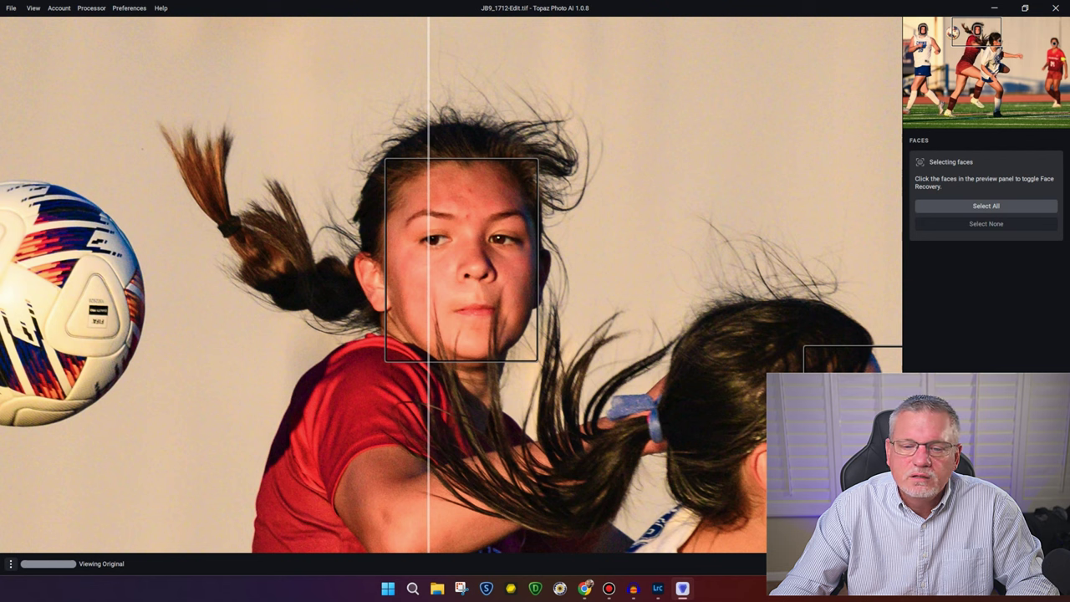
pyautogui.click(460, 259)
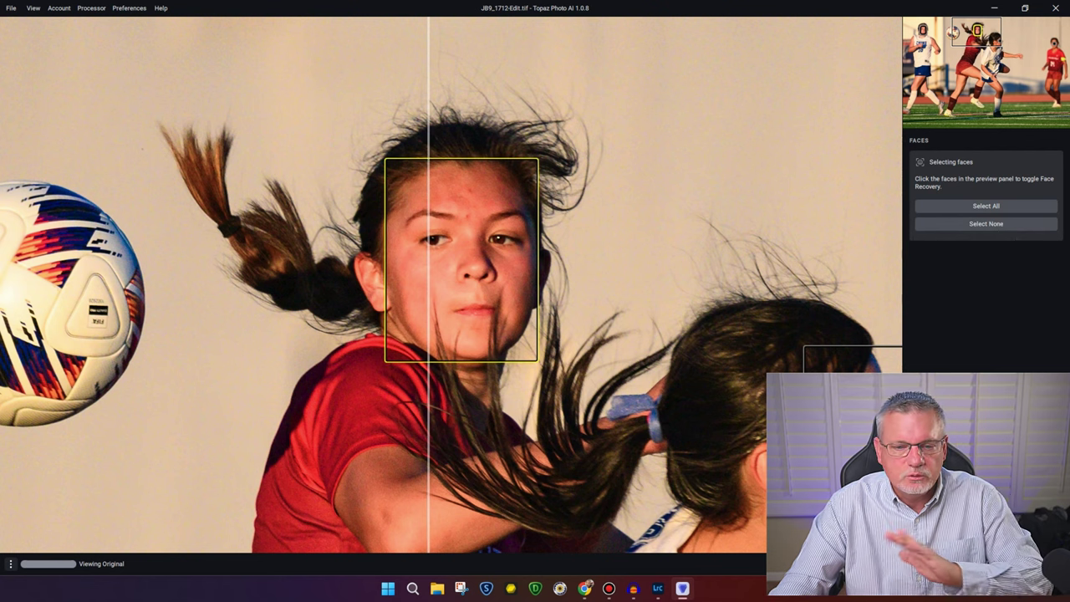
pyautogui.press('Return')
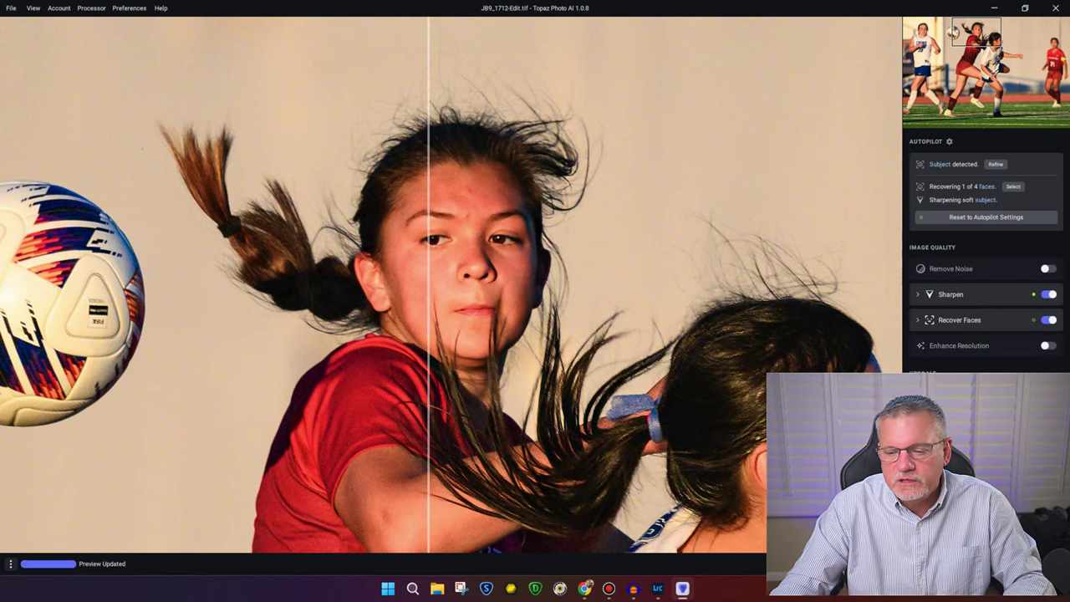
# - Check each soccer player's face in the updated preview, comparing the white-jersey player with the original
pyautogui.moveTo(504, 239); pyautogui.dragTo(391, 98)
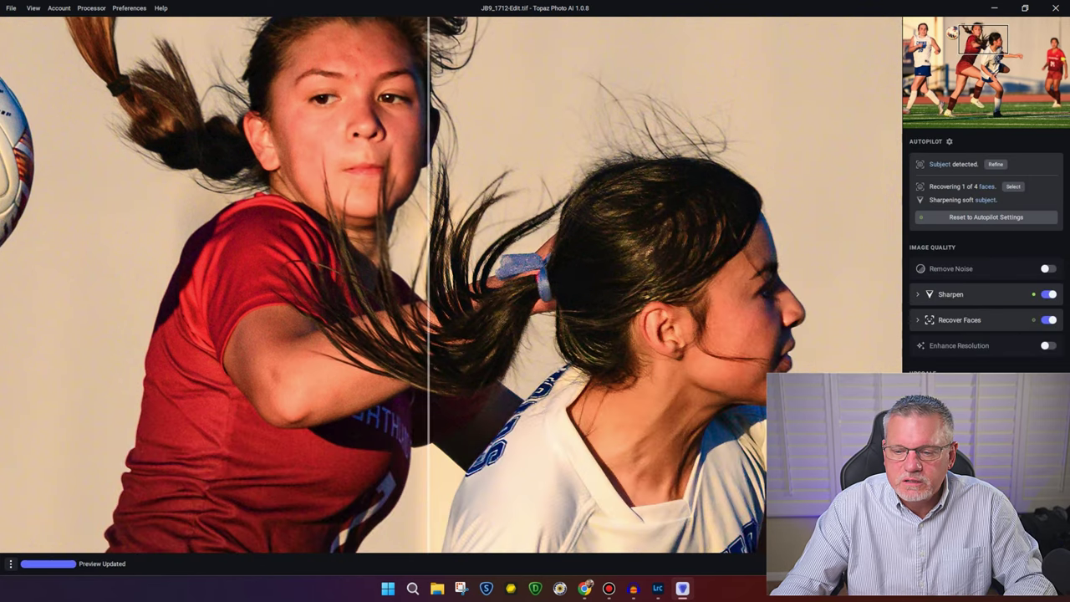
pyautogui.click(1049, 43)
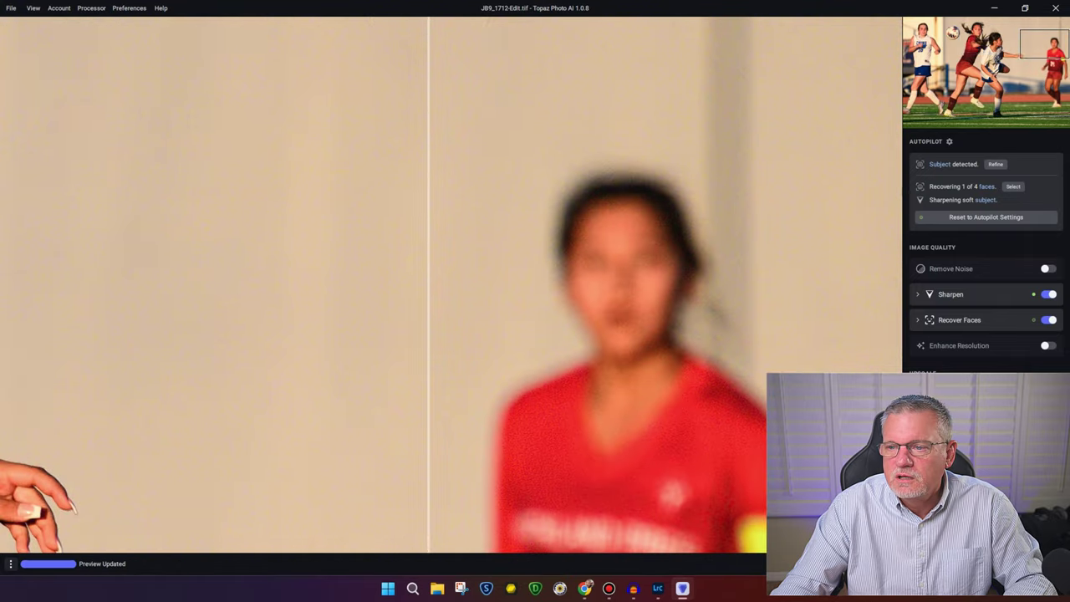
pyautogui.click(930, 37)
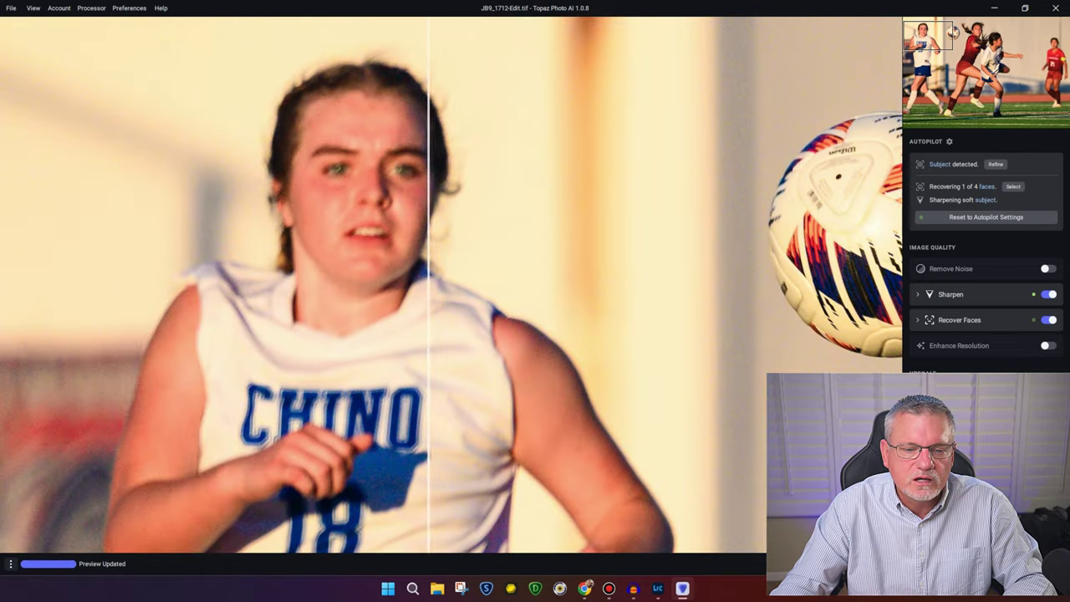
pyautogui.moveTo(89, 284); pyautogui.dragTo(142, 301)
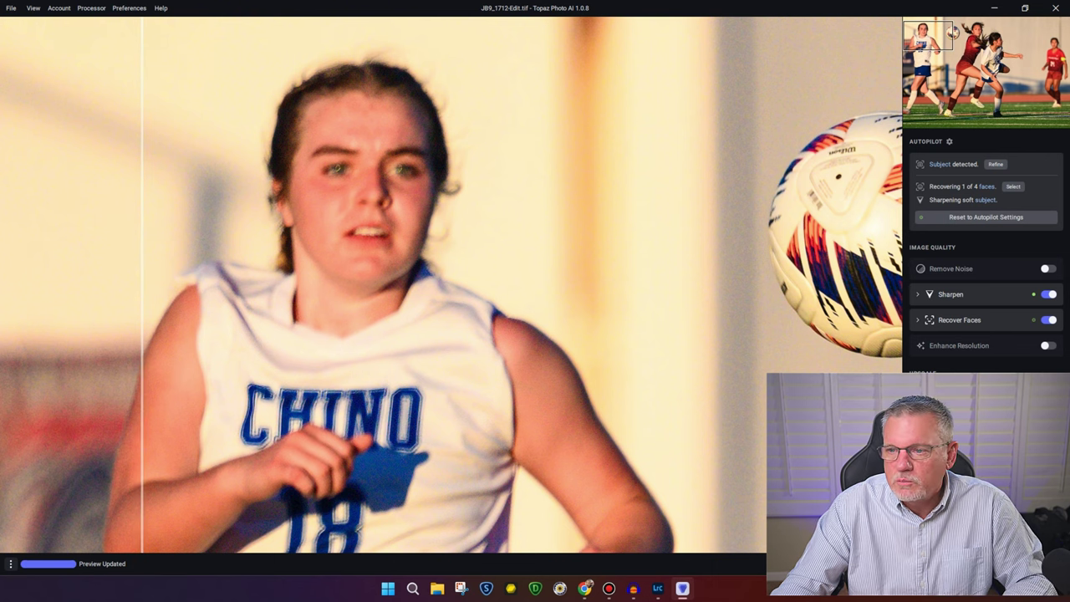
pyautogui.click(954, 31)
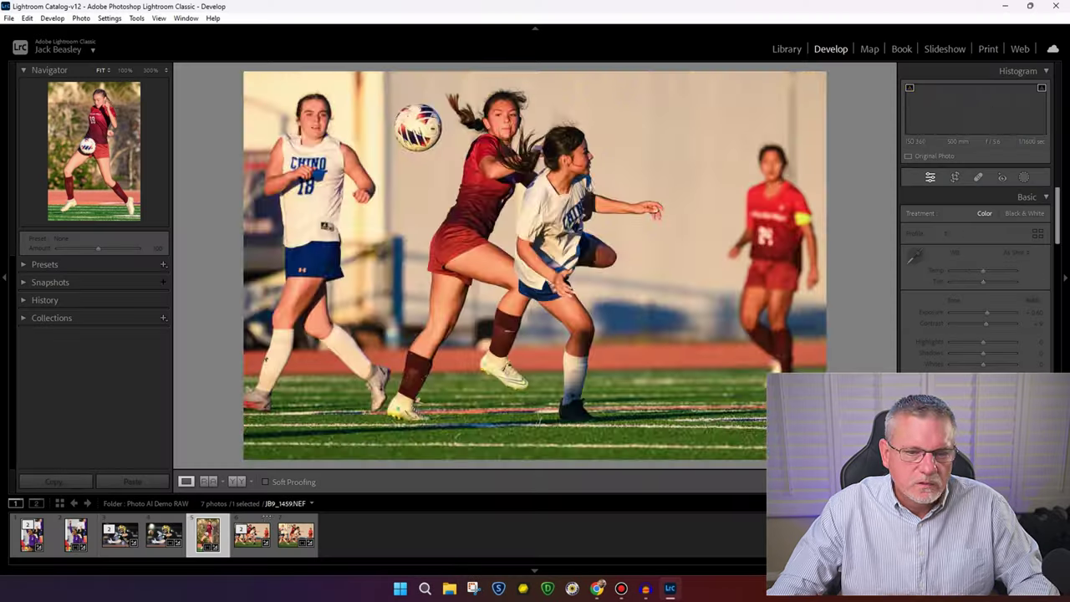
# - In Lightroom Classic, open photo JB9_1459.NEF and reset its crop to show the full frame
pyautogui.click(209, 535)
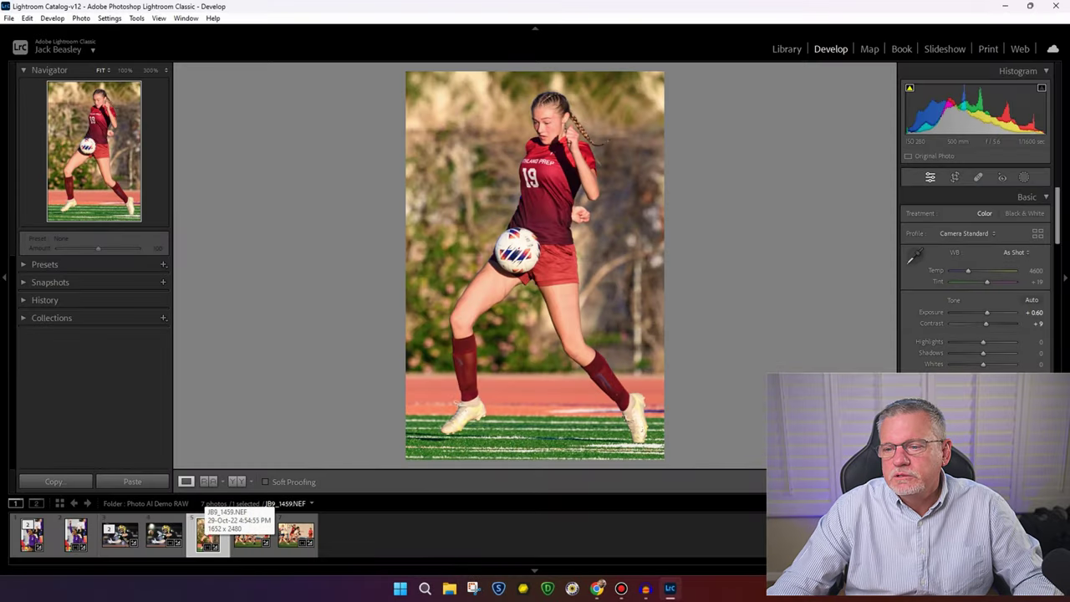
pyautogui.click(955, 177)
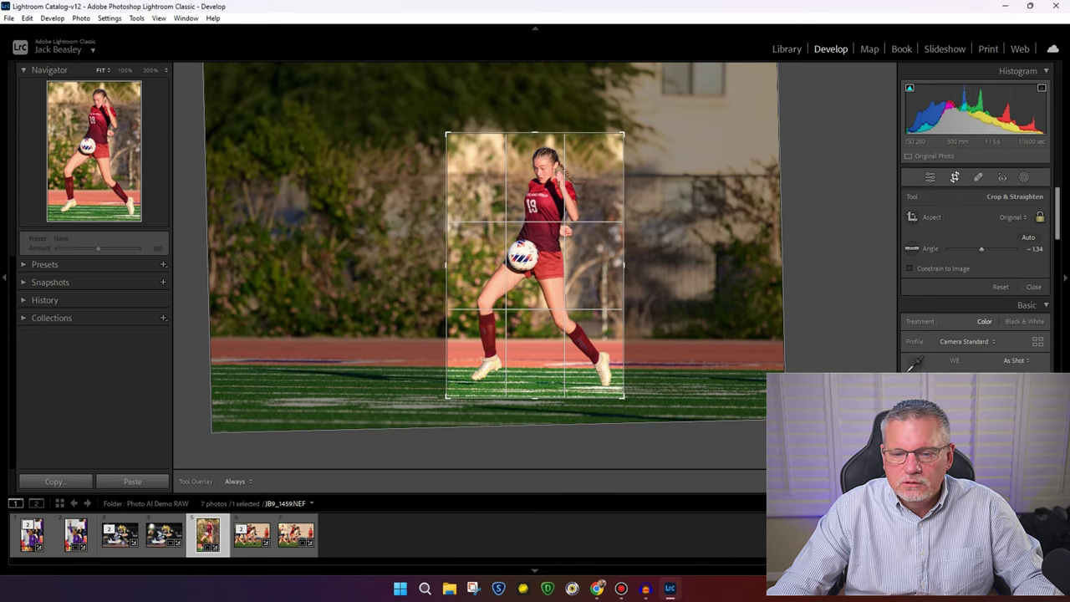
pyautogui.rightClick(629, 189)
pyautogui.click(669, 195)
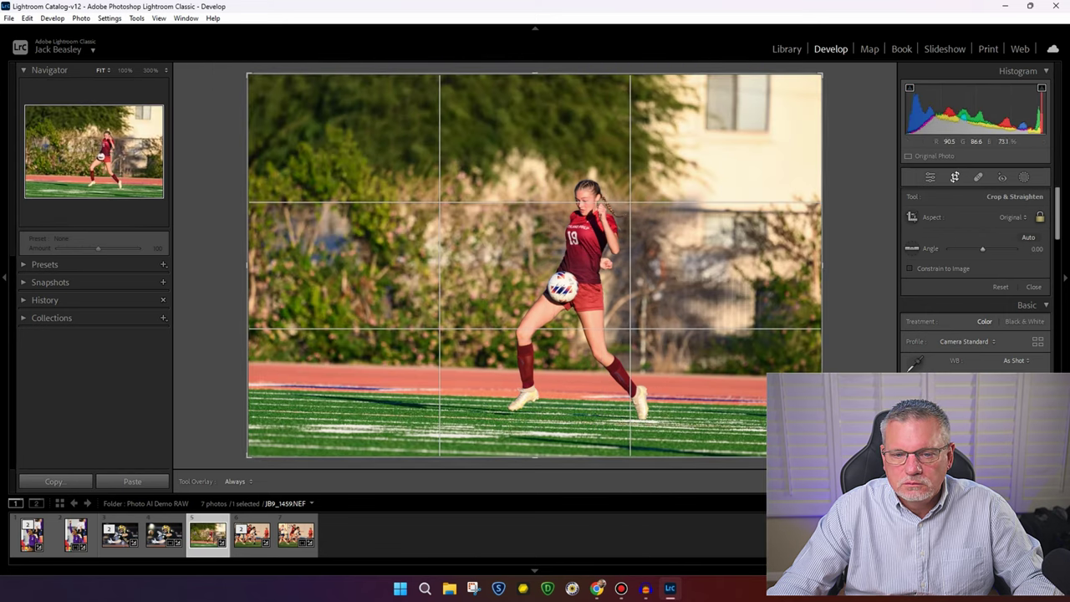
pyautogui.press('Return')
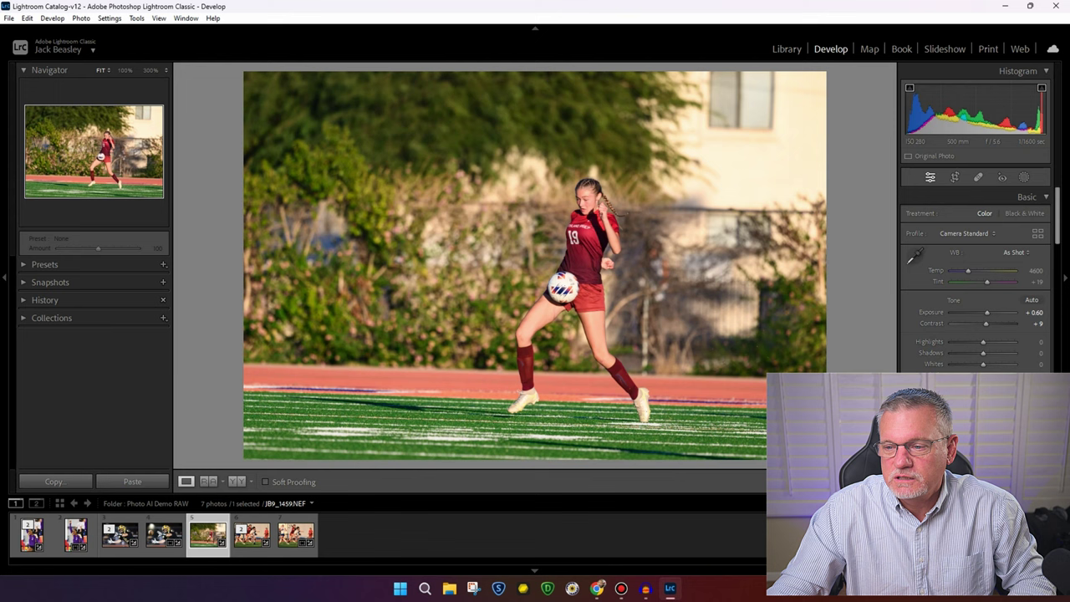
# - Crop the photo to a tight vertical frame around the soccer player, with a straightening angle of about -1.78
pyautogui.click(955, 176)
pyautogui.moveTo(647, 69); pyautogui.dragTo(640, 67)
pyautogui.moveTo(810, 83); pyautogui.dragTo(623, 136)
pyautogui.moveTo(577, 234); pyautogui.dragTo(347, 279)
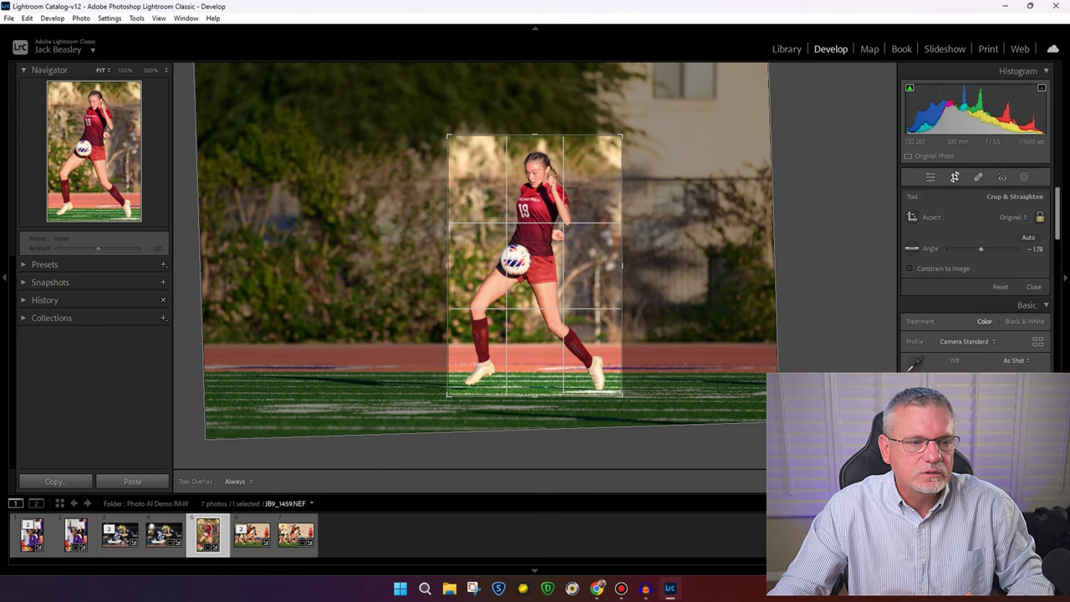
pyautogui.press('Return')
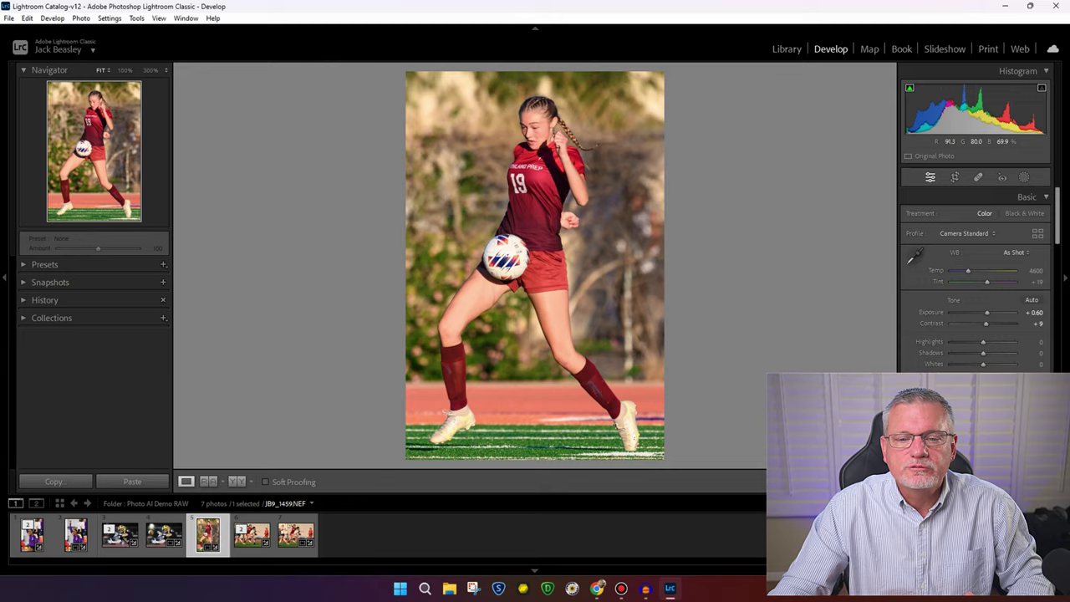
# - Inspect the player's face at 100%, and send a copy with Lightroom adjustments to Topaz Photo AI
pyautogui.click(539, 121)
pyautogui.moveTo(538, 120); pyautogui.dragTo(532, 211)
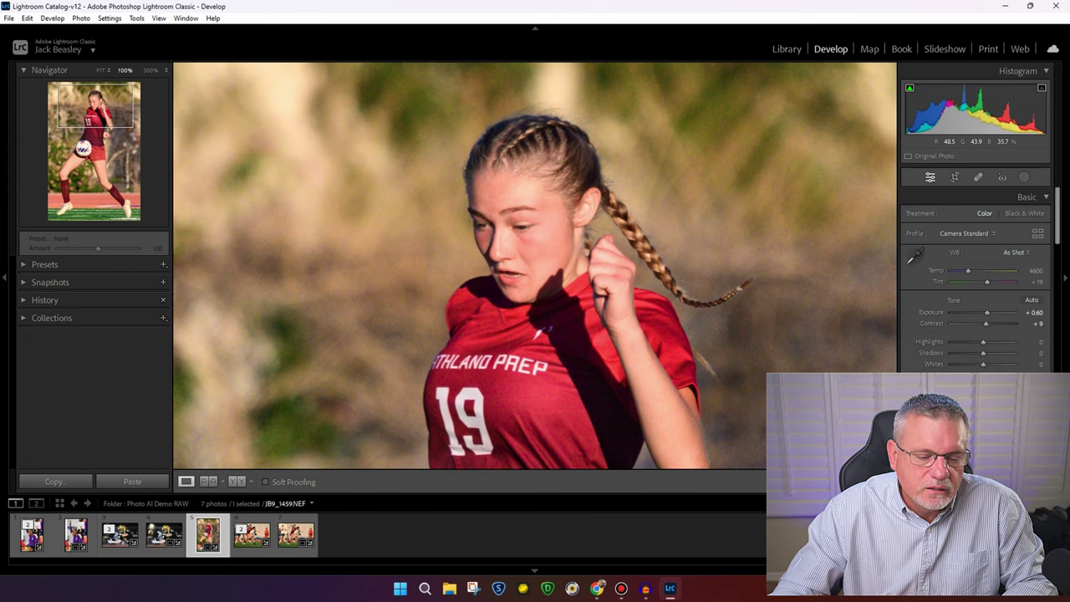
pyautogui.click(513, 224)
pyautogui.rightClick(513, 224)
pyautogui.moveTo(586, 326)
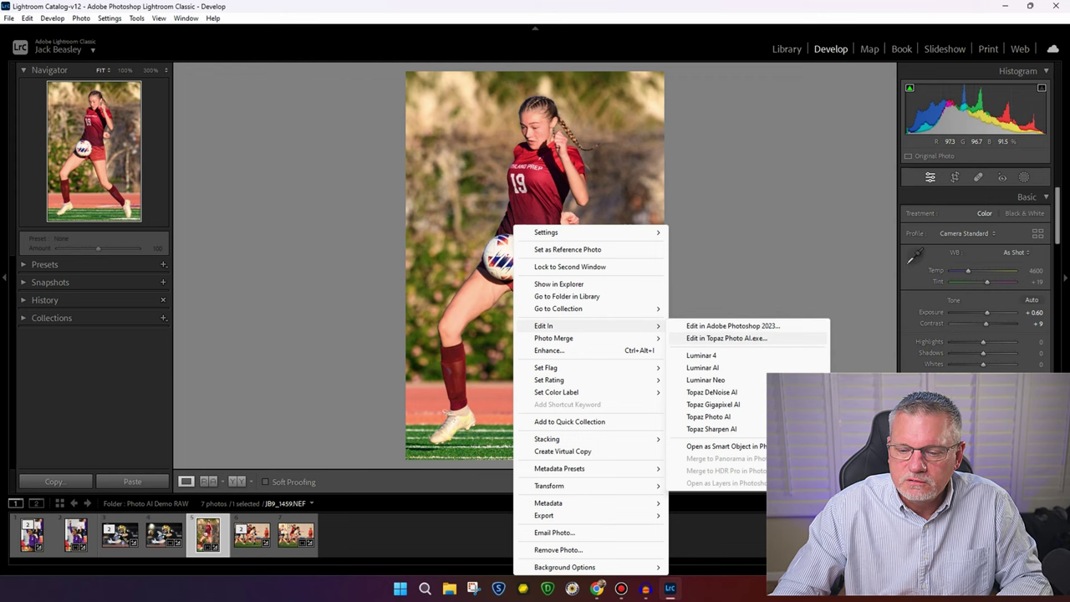
pyautogui.click(726, 338)
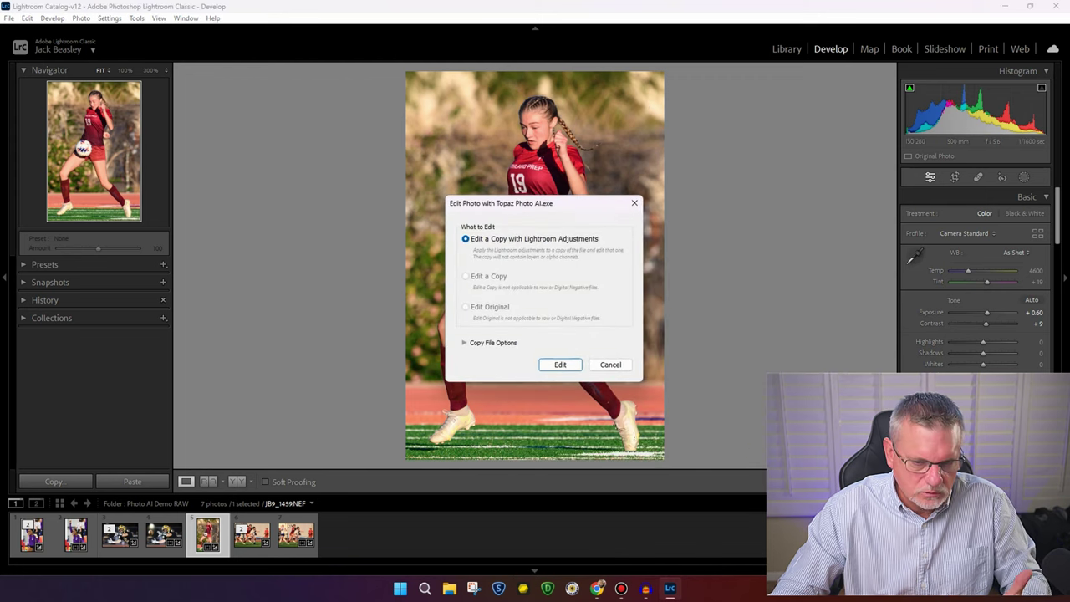
pyautogui.press('Return')
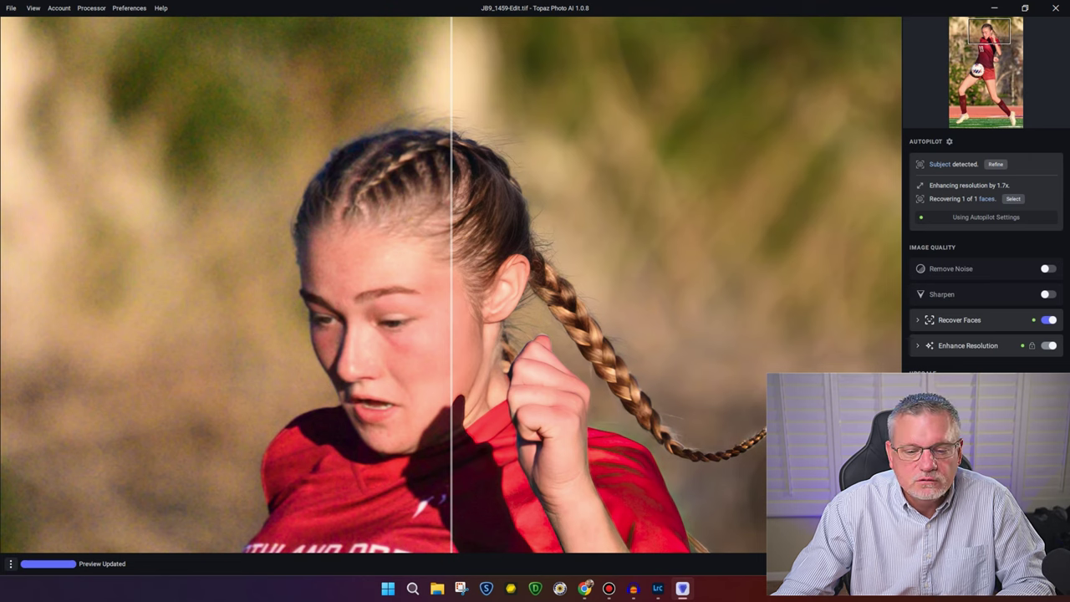
# - Compare the enhanced player's face, braid and jersey with the original in the preview
pyautogui.moveTo(451, 285); pyautogui.dragTo(530, 161)
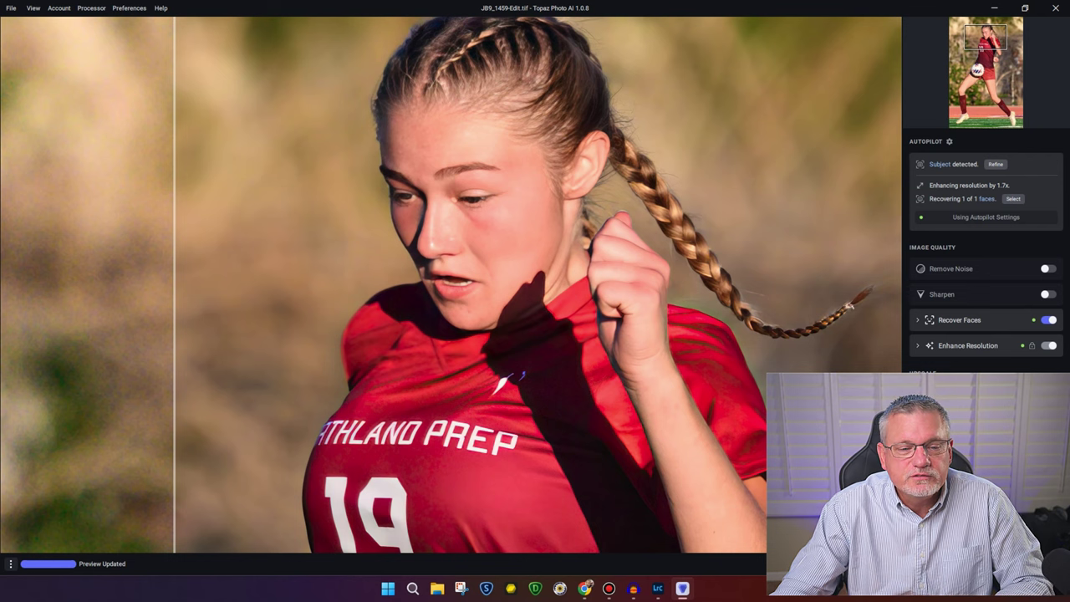
pyautogui.moveTo(290, 285); pyautogui.dragTo(192, 251)
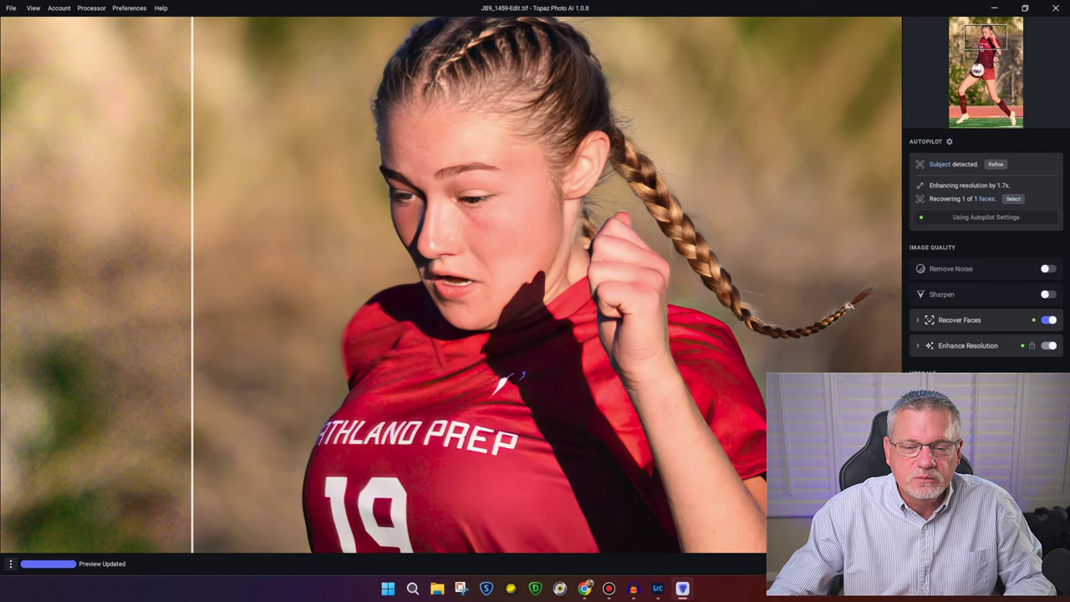
pyautogui.moveTo(192, 251)
pyautogui.mouseDown()
pyautogui.moveTo(760, 251)
pyautogui.moveTo(194, 251)
pyautogui.mouseUp()
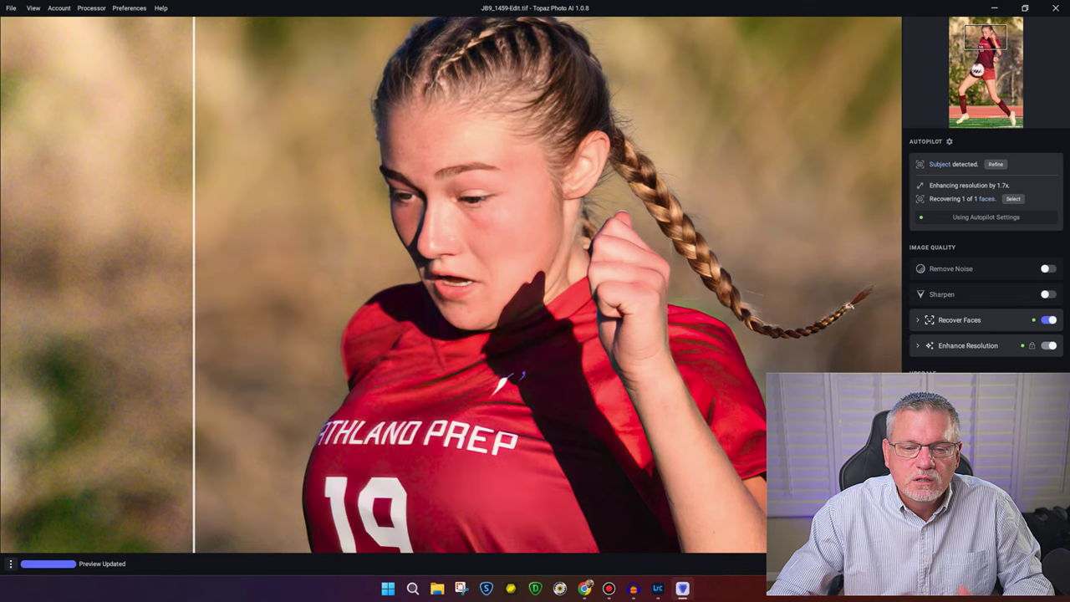